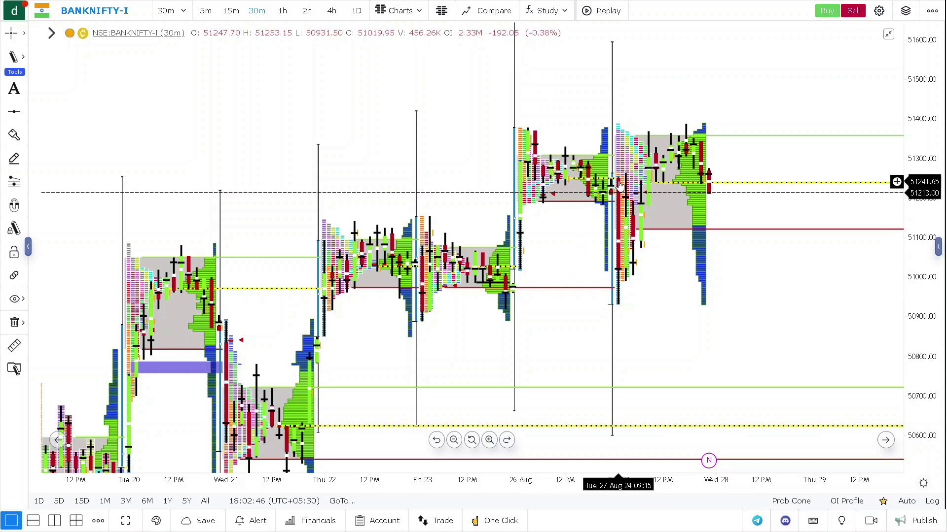
Zoom into the BANKNIFTY-I 23–27 Aug sessions until the footprint order-flow numbers show
click(489, 441)
click(490, 440)
click(490, 441)
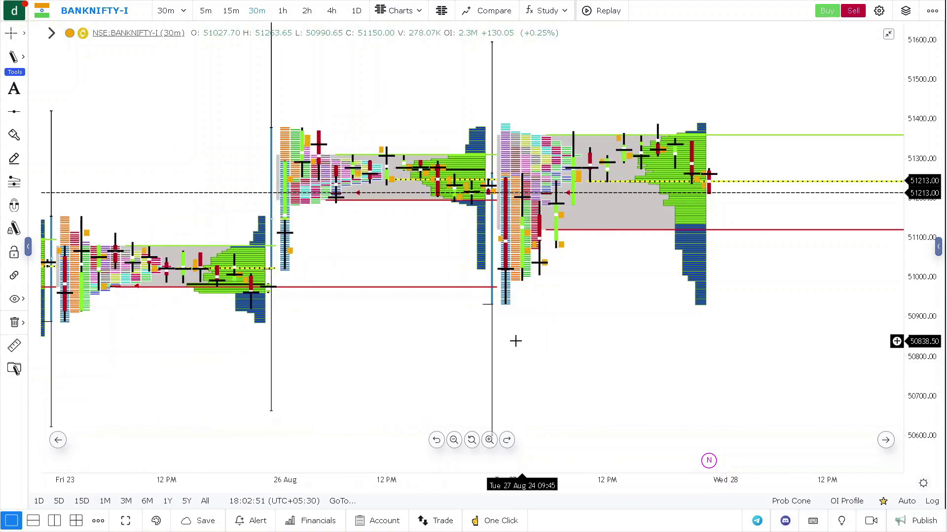
drag(921, 365, 493, 451)
click(489, 441)
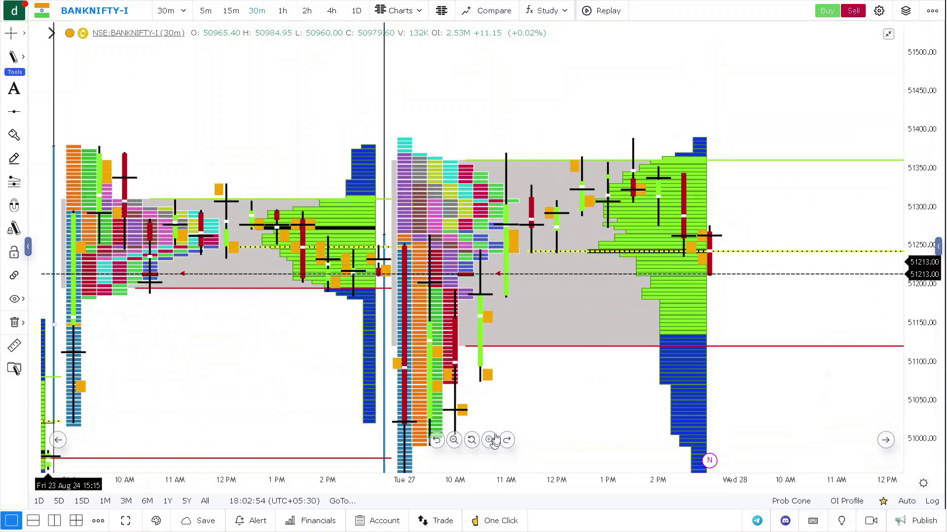
click(490, 441)
drag(493, 392, 651, 403)
click(490, 440)
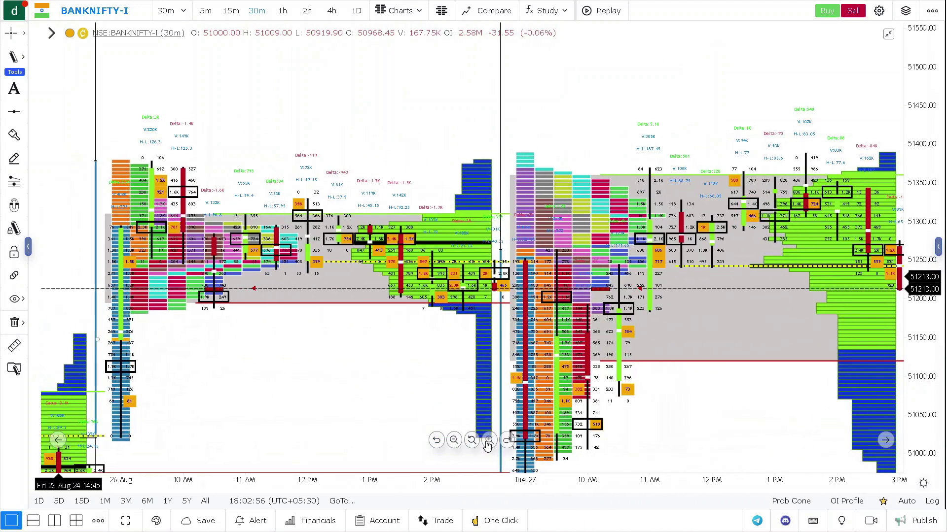
click(489, 440)
drag(419, 296, 449, 295)
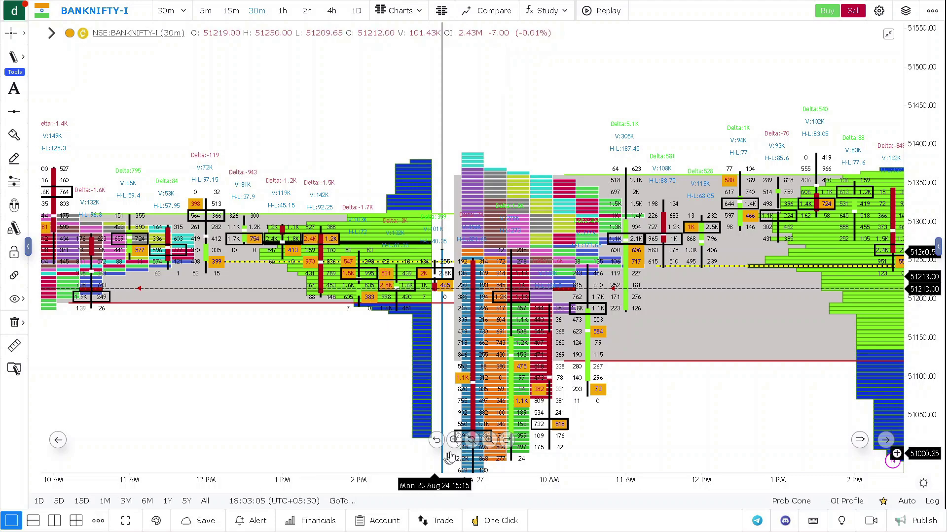
Zoom back out to Thu 22–Tue 27, with space after the latest bar and a compressed price scale
click(454, 442)
click(454, 440)
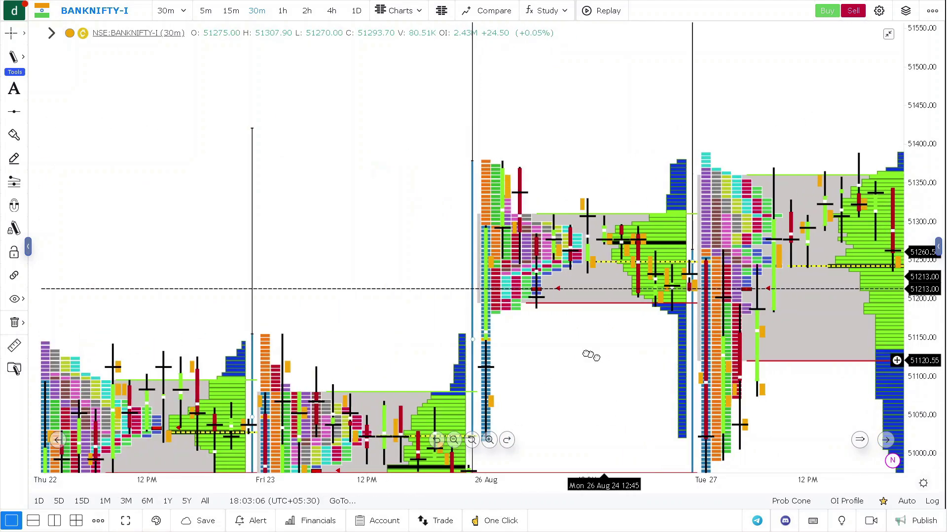
drag(612, 367, 448, 376)
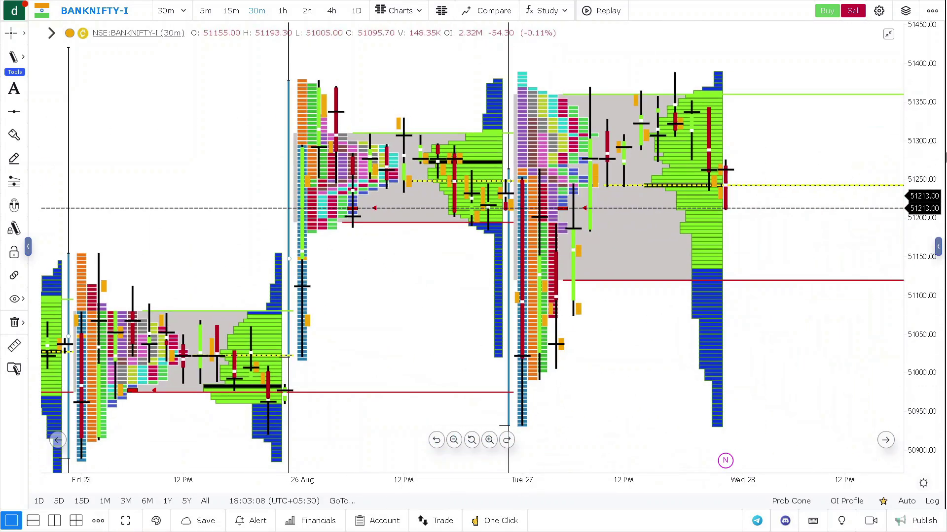
drag(920, 135, 920, 163)
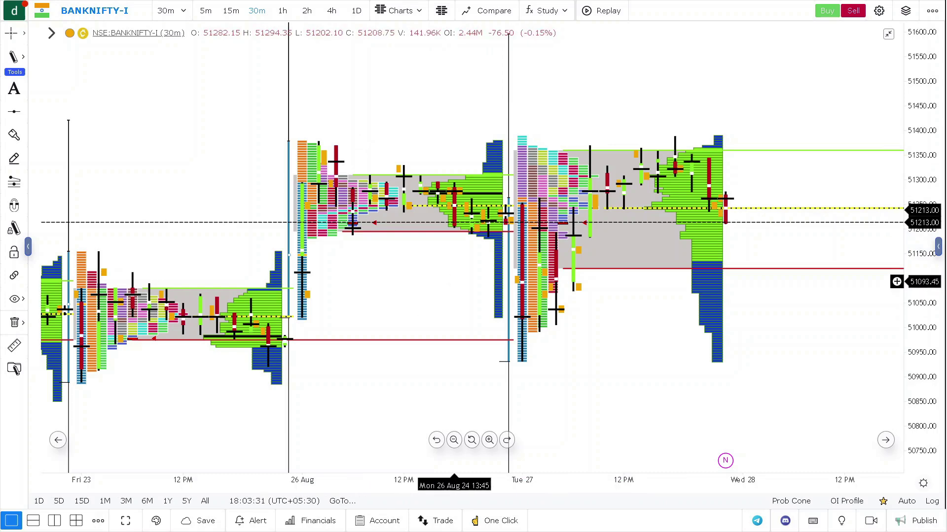
Zoom out to late-July history and pan up to price levels near 52000
click(455, 440)
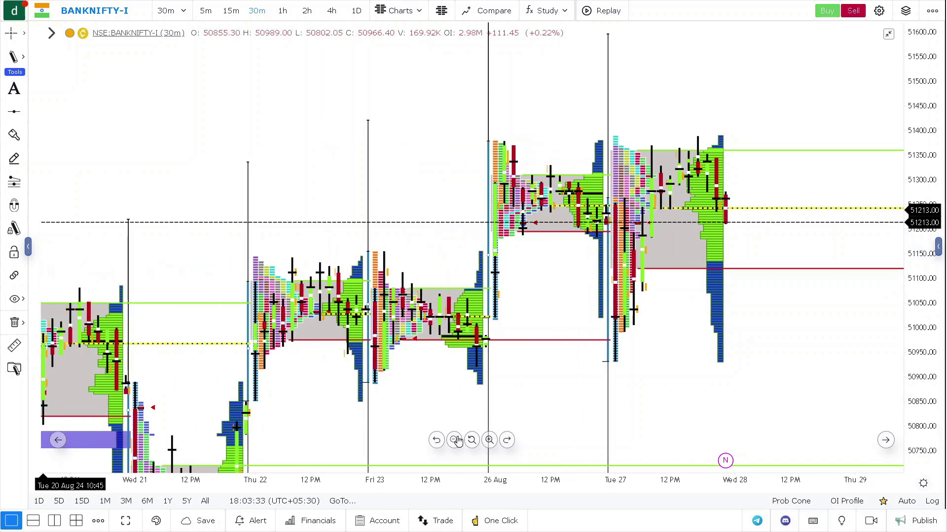
click(454, 440)
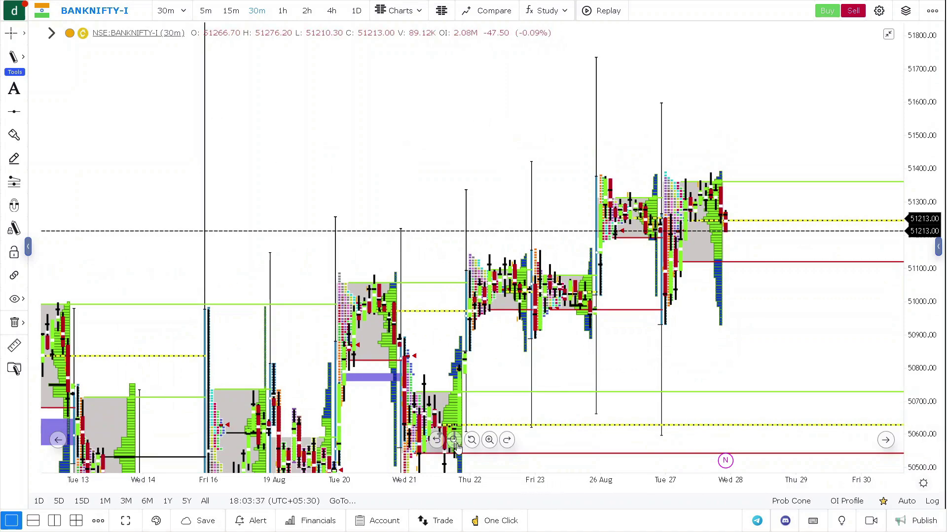
click(454, 440)
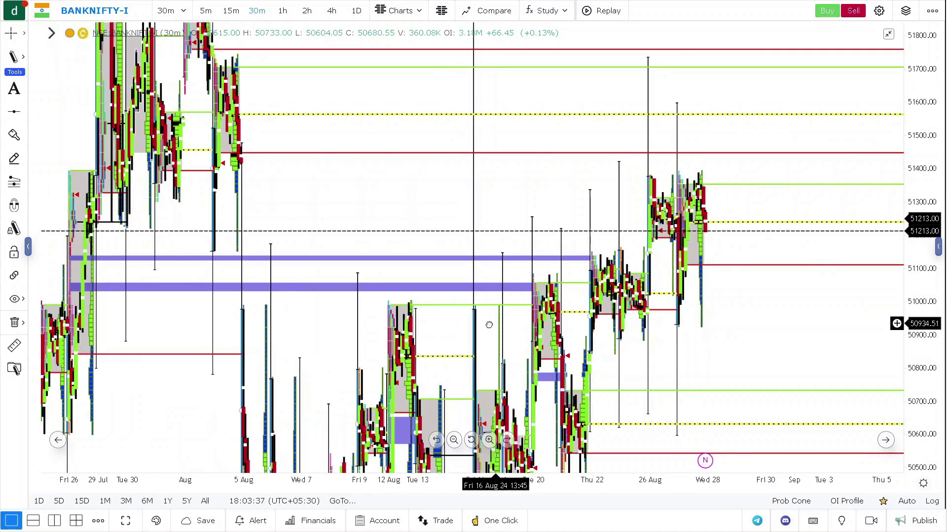
drag(488, 325, 481, 326)
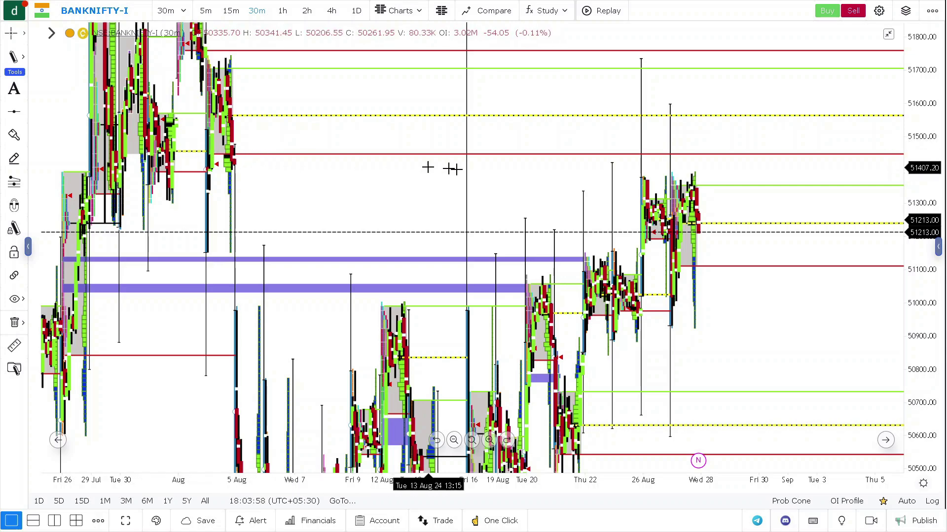
drag(516, 178, 512, 242)
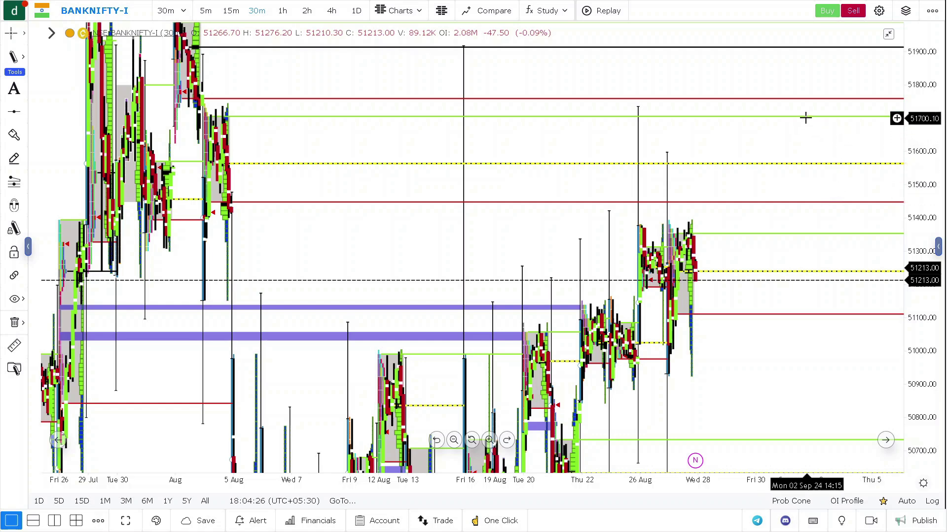
drag(765, 133, 769, 165)
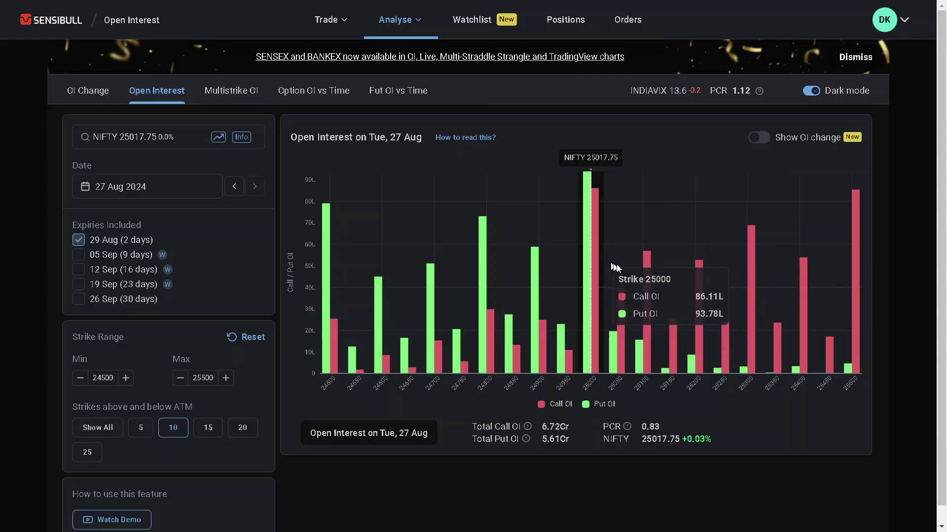
Switch the Sensibull Open Interest chart from NIFTY to BANKNIFTY
click(137, 137)
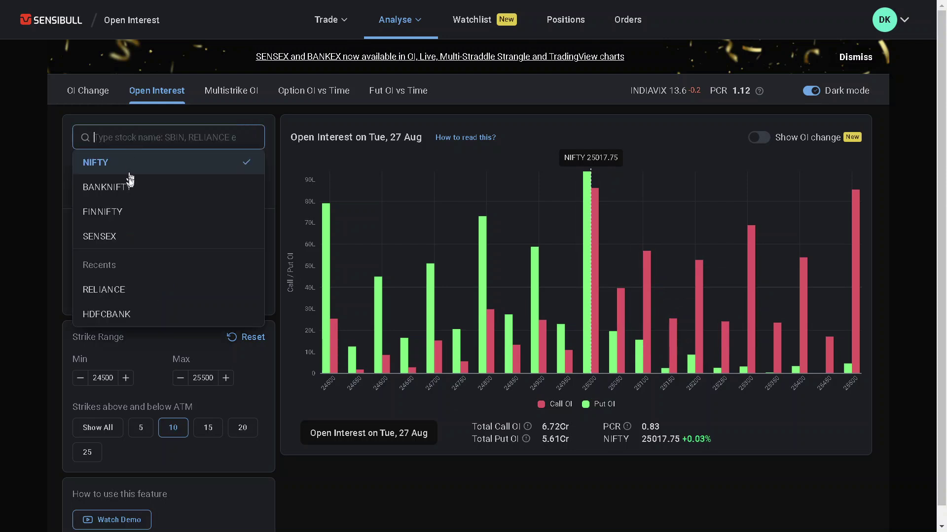
click(131, 186)
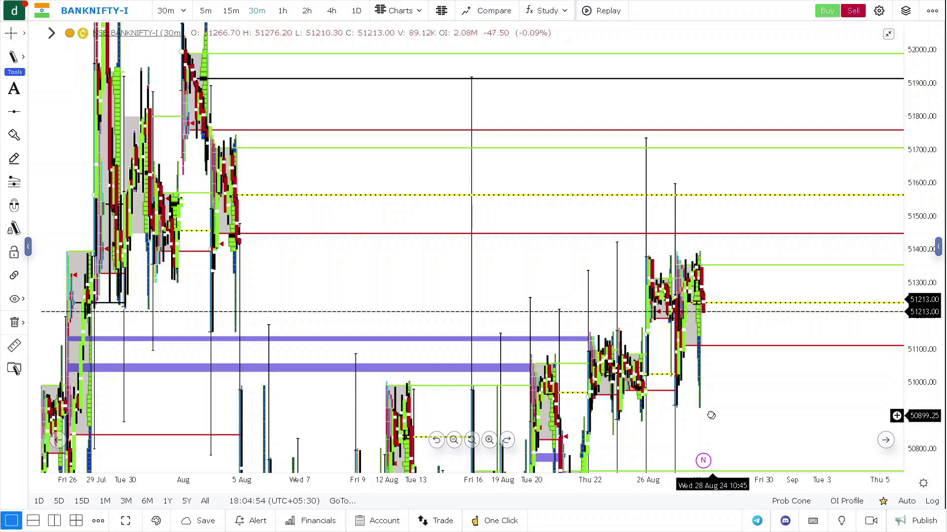
Zoom in on the latest BANKNIFTY-I profiles and pan between early- and late-August sessions
drag(710, 416, 689, 331)
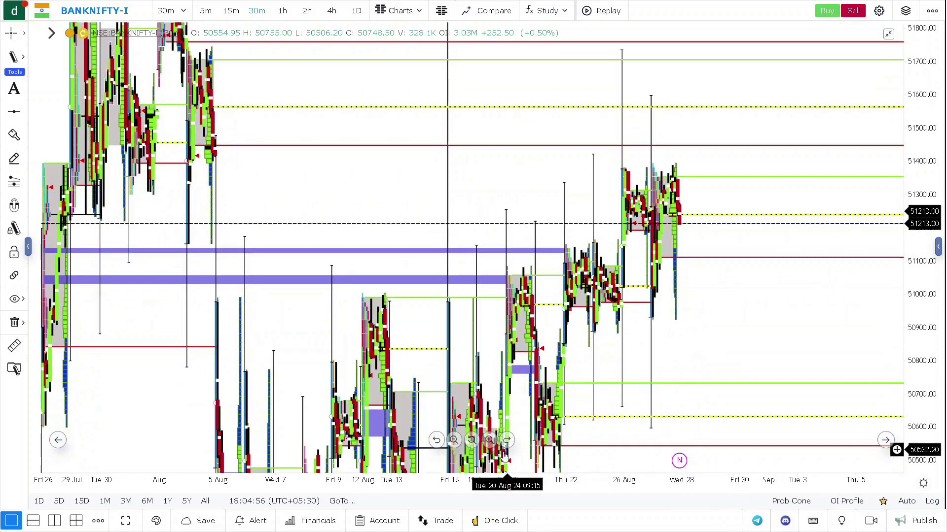
click(489, 439)
click(489, 439)
click(489, 440)
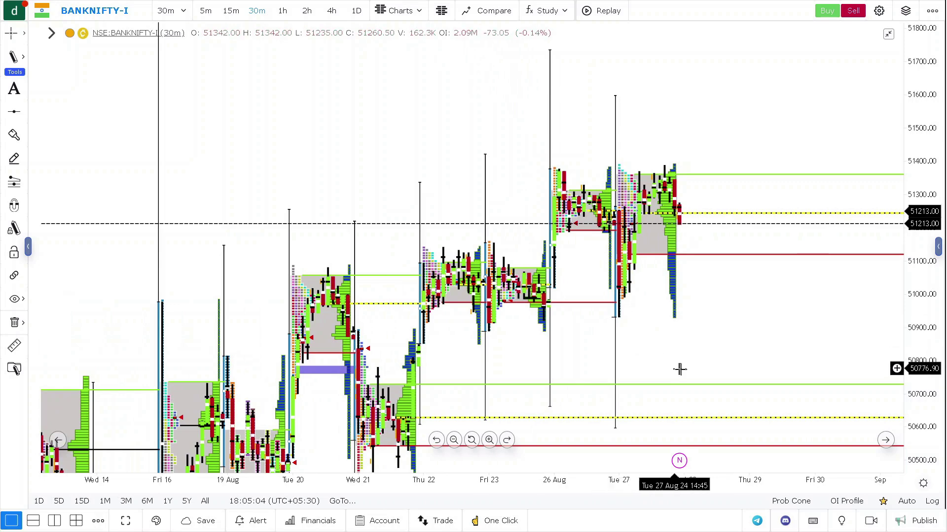
drag(672, 364, 667, 322)
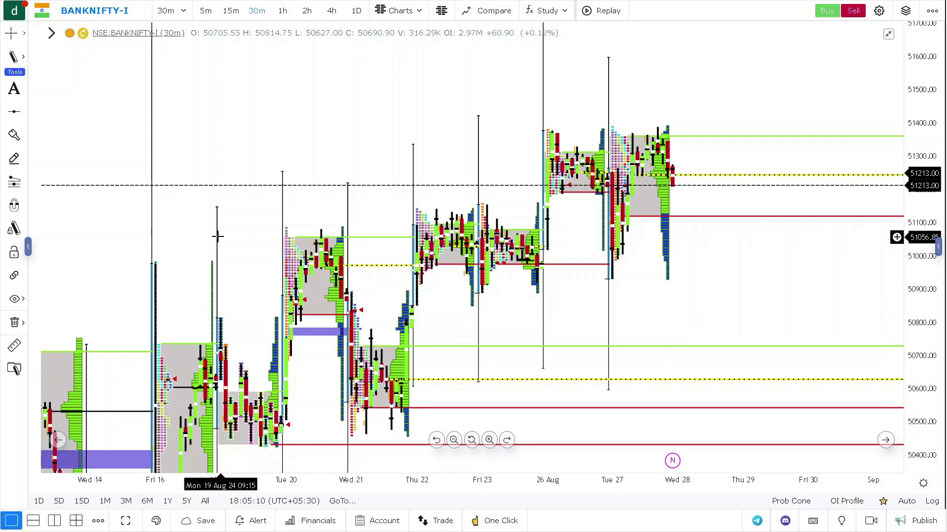
scroll(232, 468, left, 3)
scroll(401, 380, left, 8)
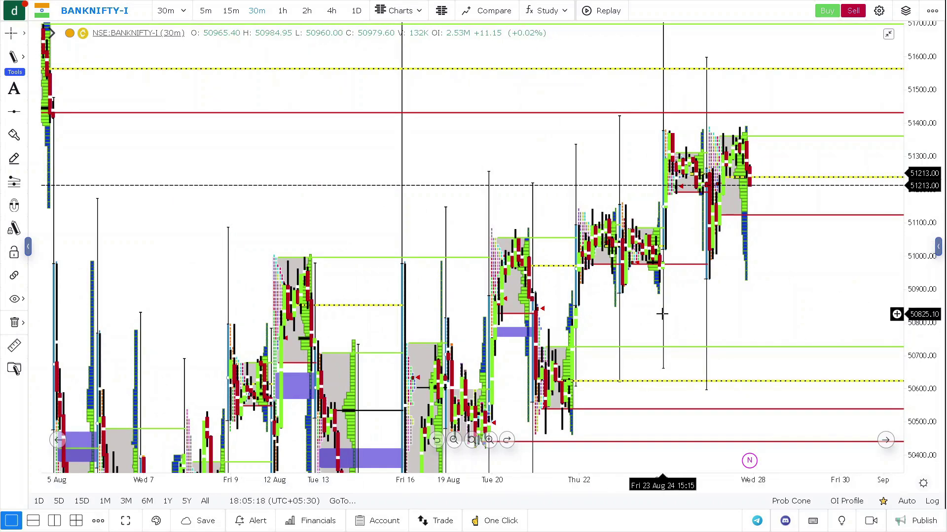
drag(660, 303, 655, 281)
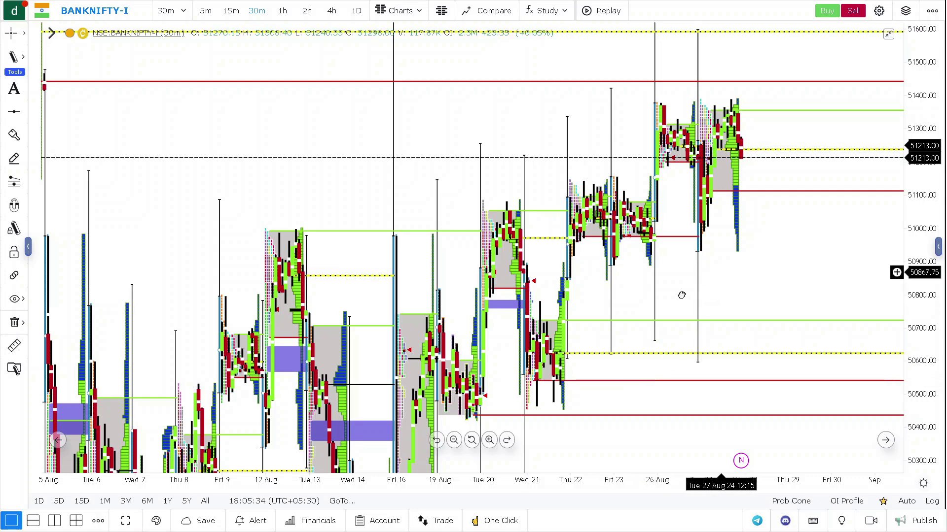
drag(681, 296, 650, 362)
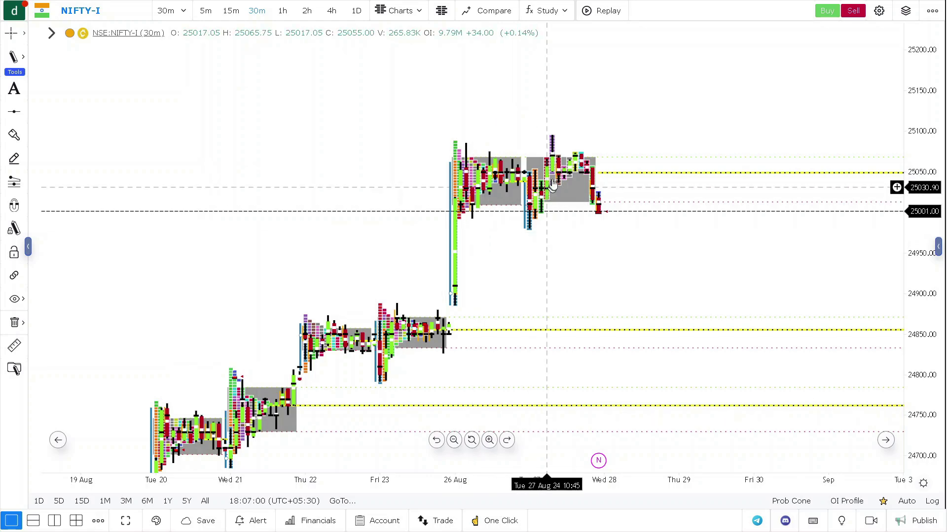
Zoom into the NIFTY-I footprint bars, then zoom out to span 12 Aug through Tue 27
scroll(488, 148, up, 5)
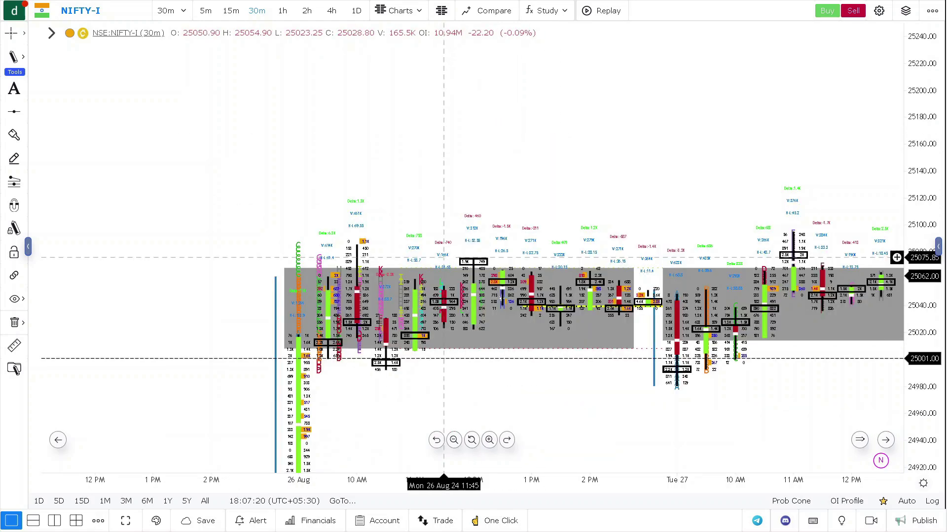
click(489, 440)
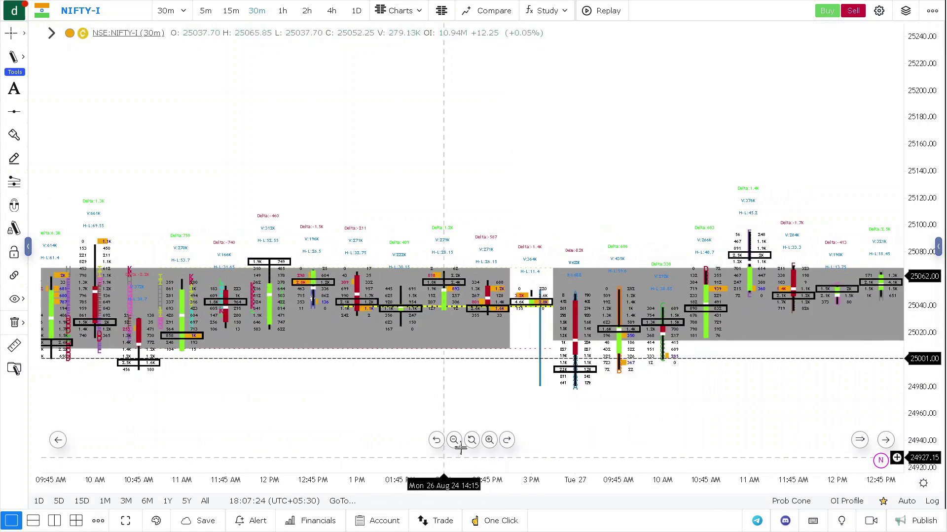
click(458, 444)
click(454, 440)
click(454, 440)
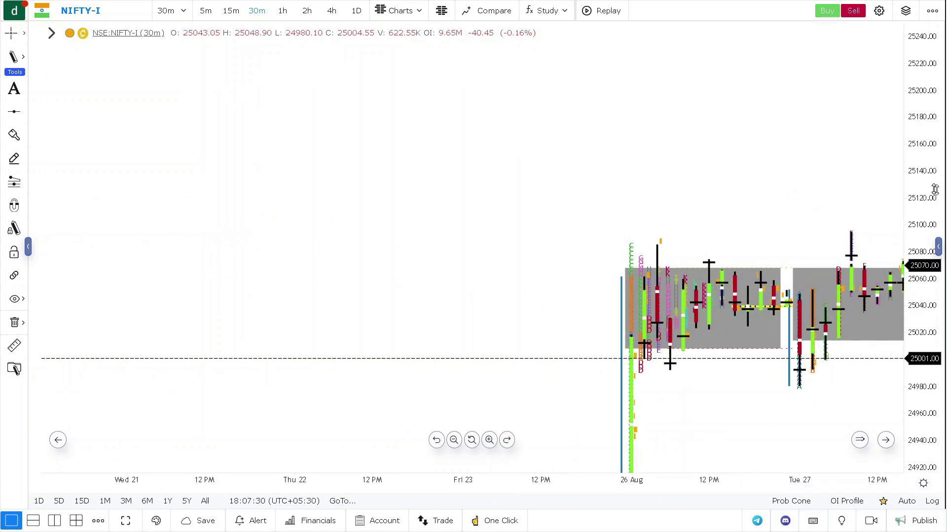
click(454, 441)
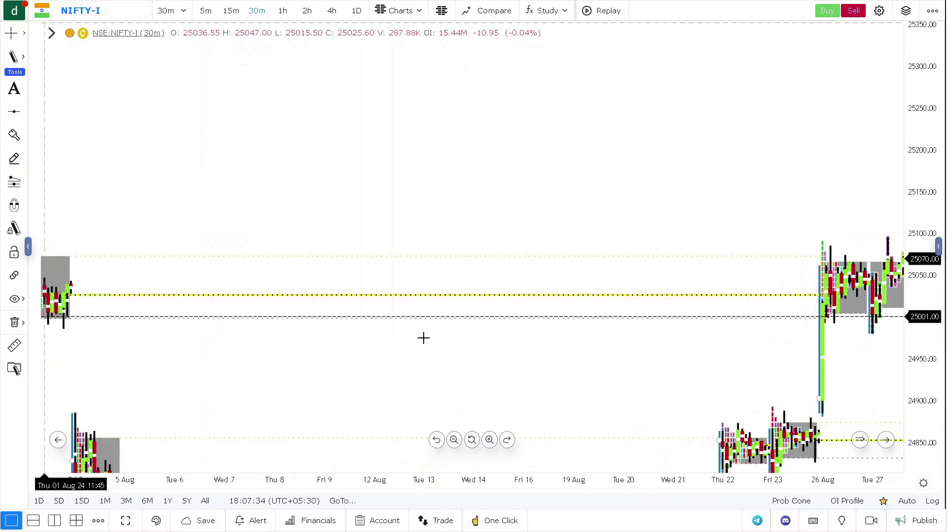
Pan the NIFTY-I chart from early-August history back to centre the 21–30 Aug sessions
drag(423, 338, 489, 347)
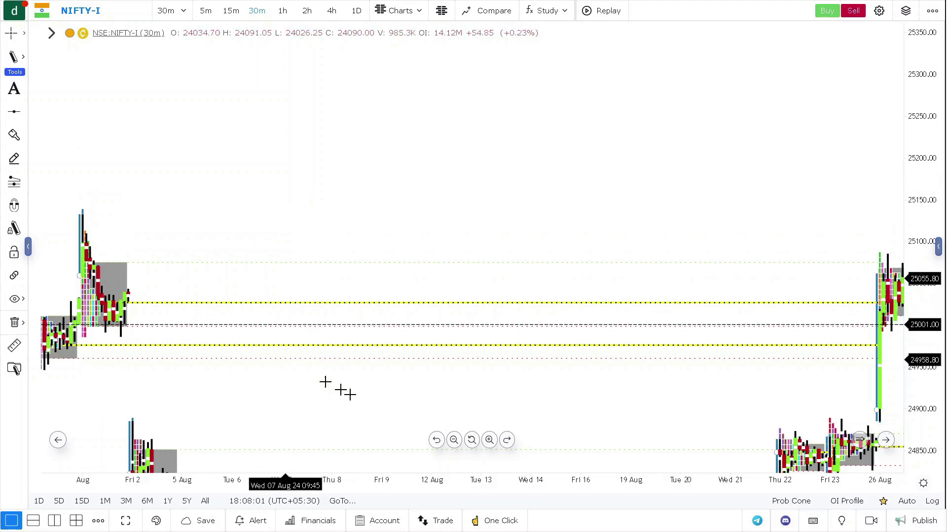
drag(492, 389, 315, 366)
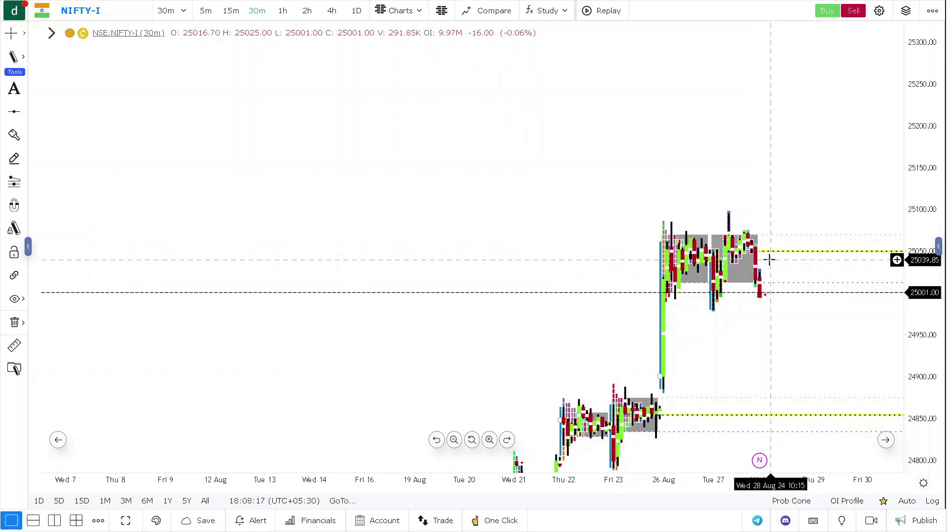
drag(781, 302, 761, 270)
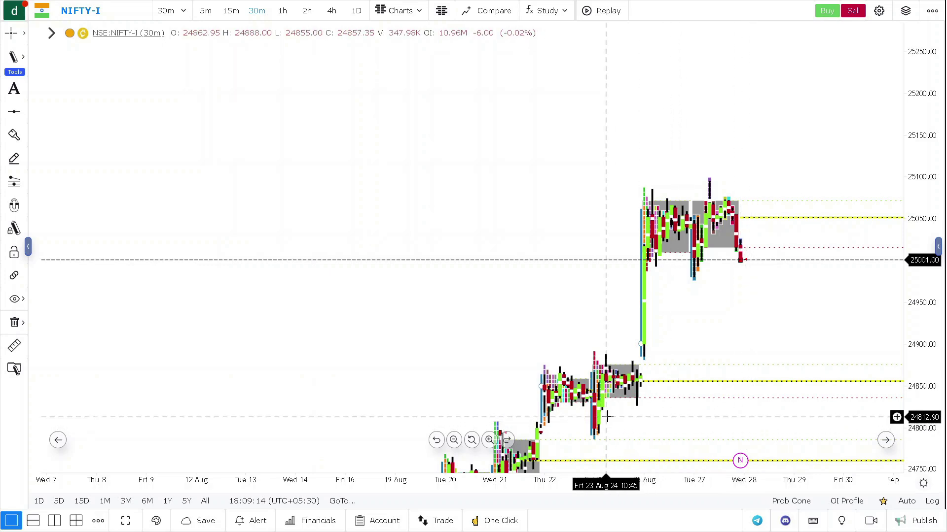
drag(607, 416, 601, 336)
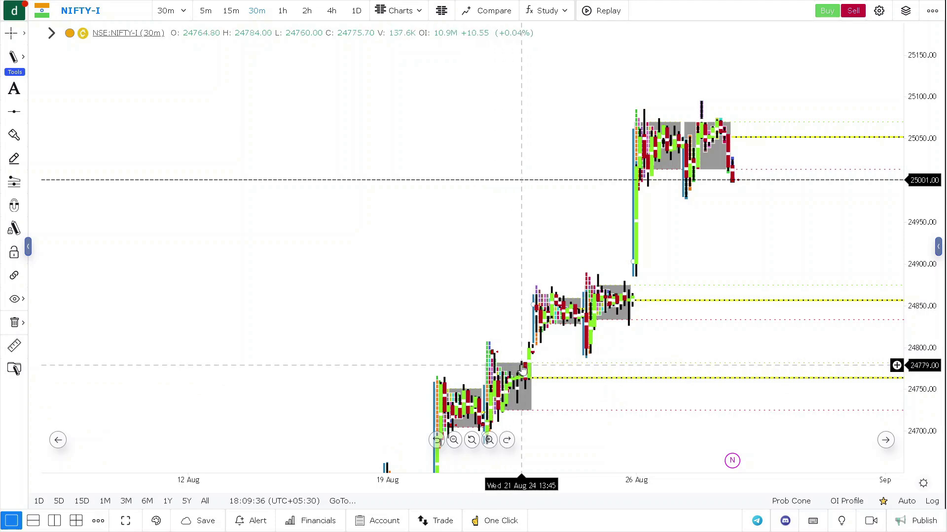
scroll(710, 321, down, 4)
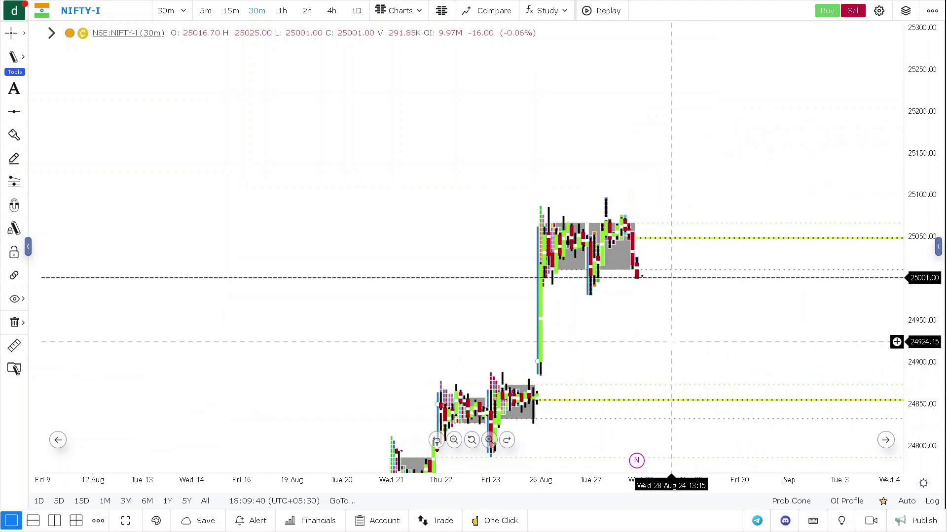